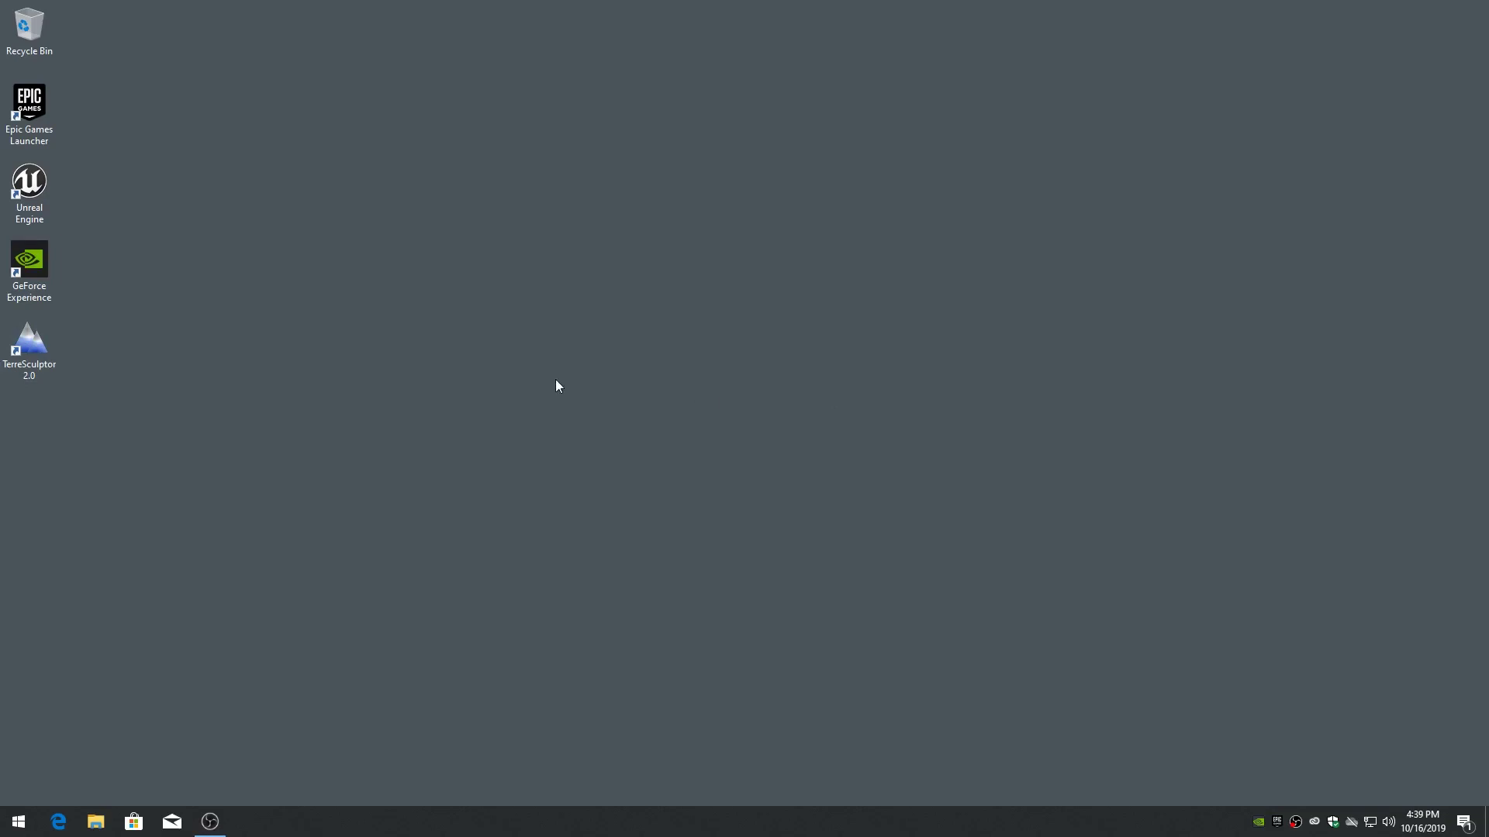
- Launch TerreSculptor 2.0 from its desktop shortcut
double_click(32, 347)
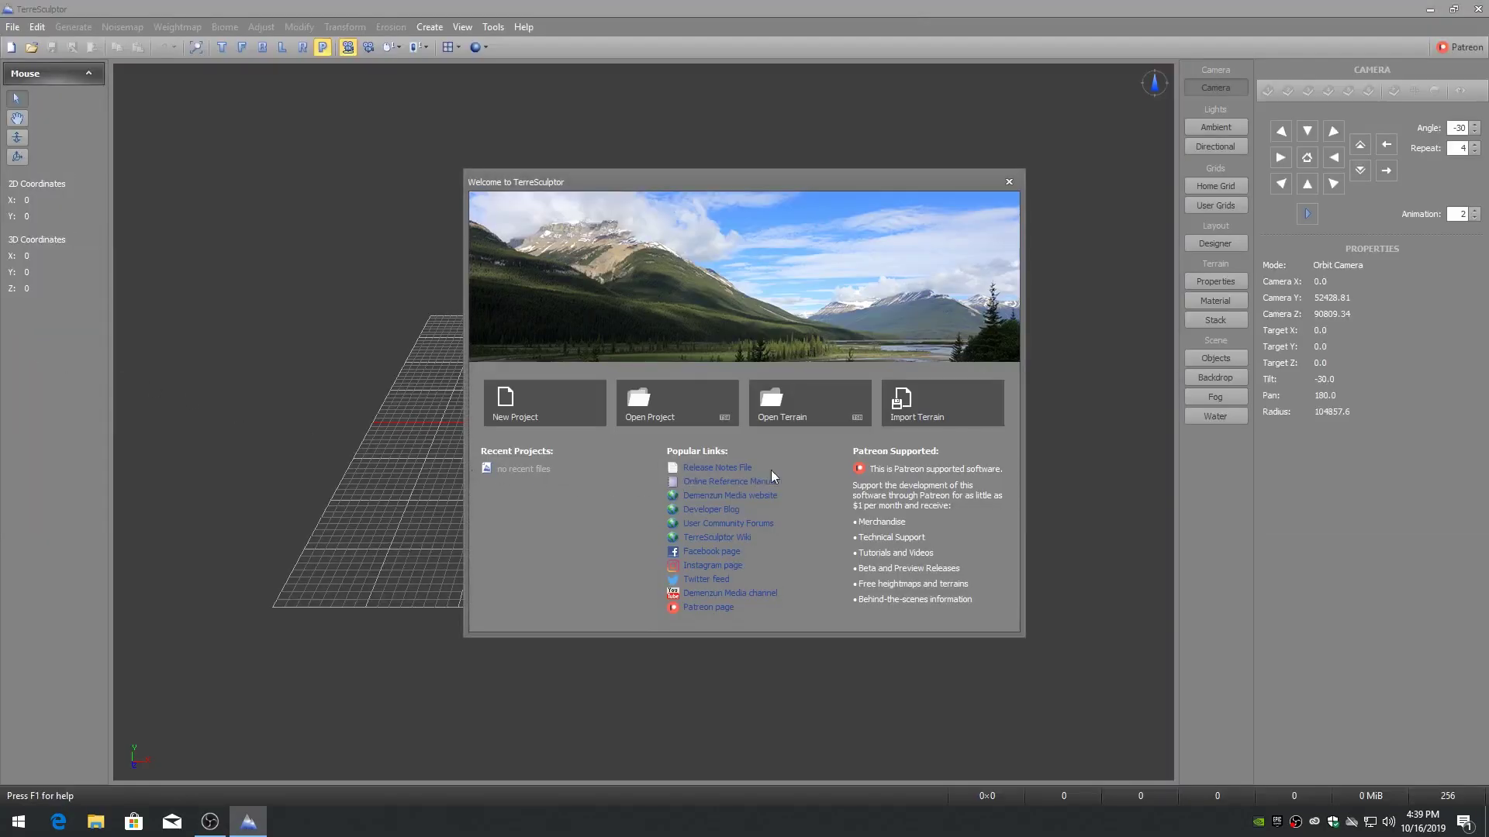
- Close the welcome screen, then set the Settings Interface skin to Black and apply it
left_click(1009, 181)
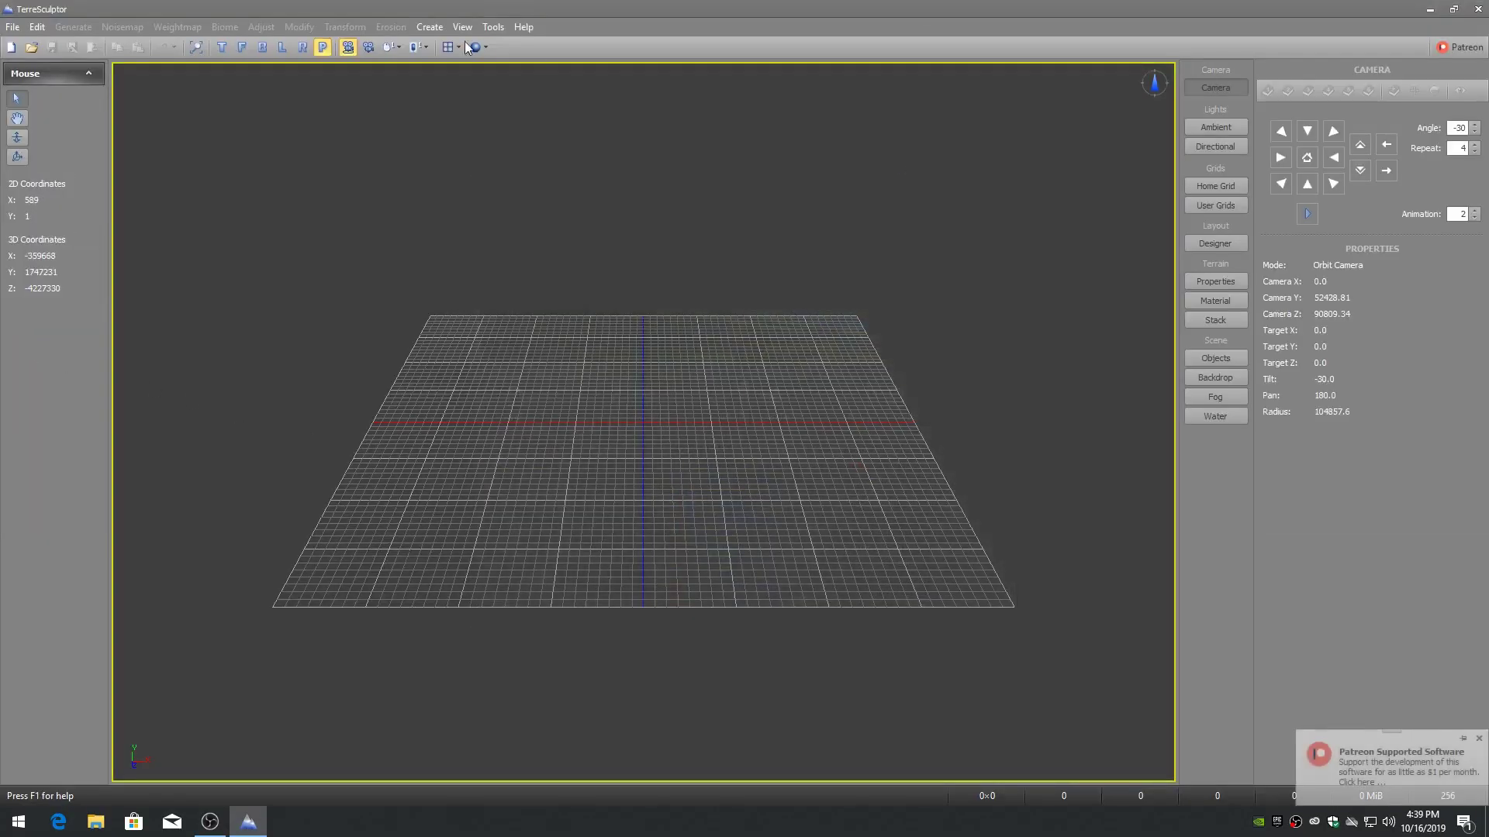
left_click(490, 28)
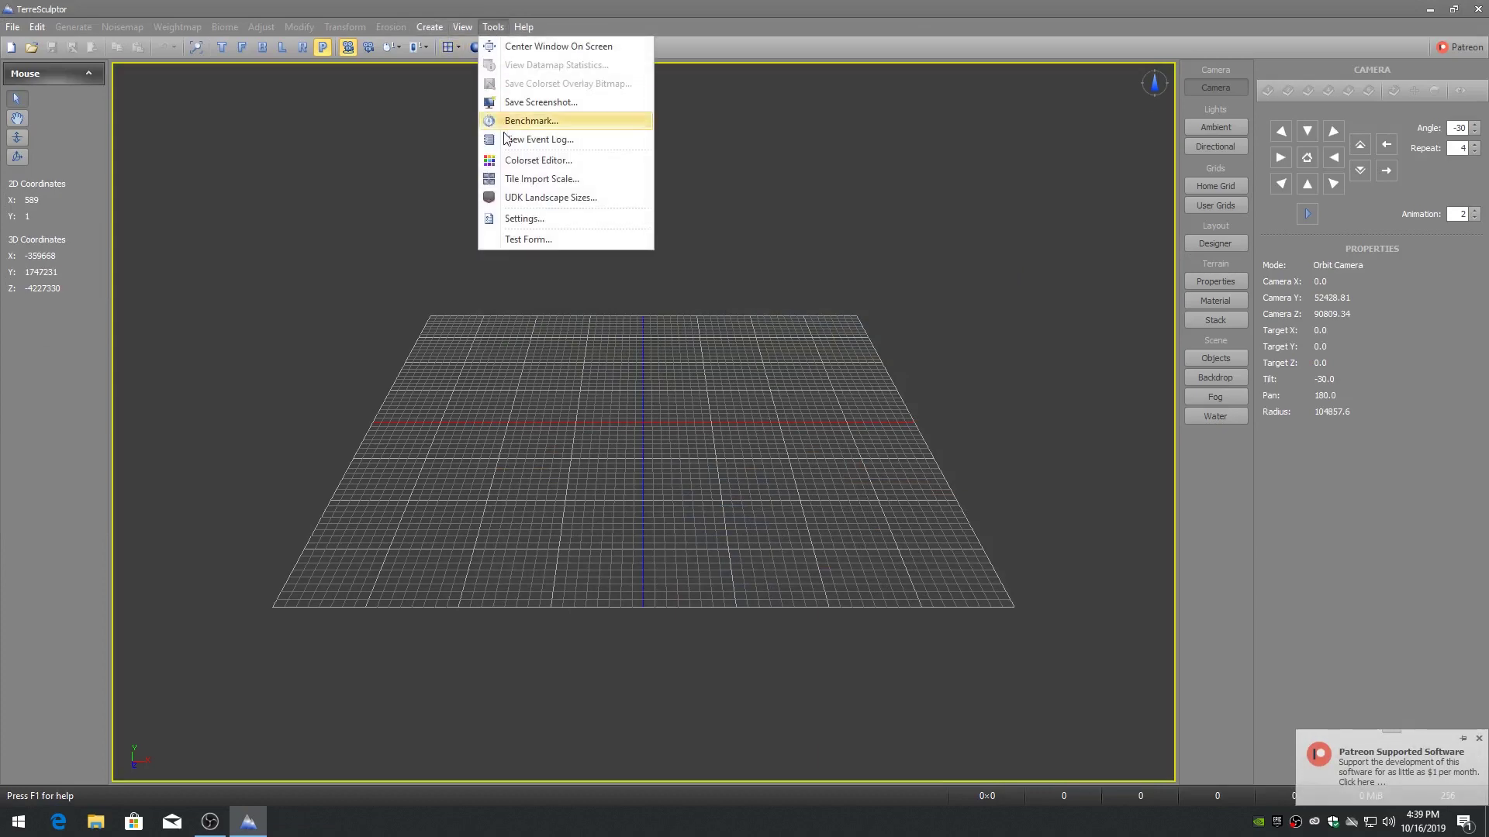
left_click(510, 218)
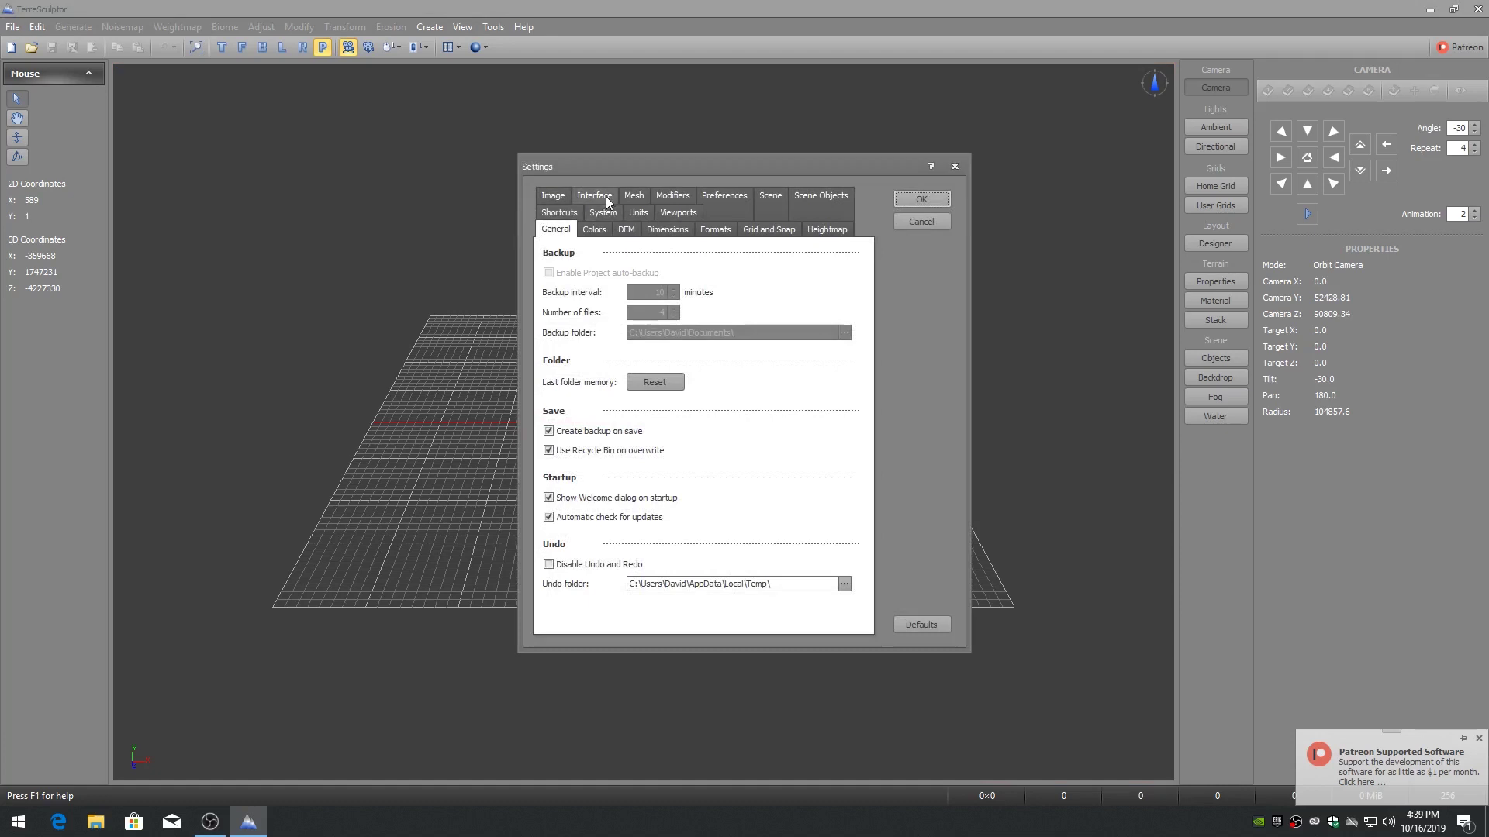
left_click(601, 194)
left_click(775, 320)
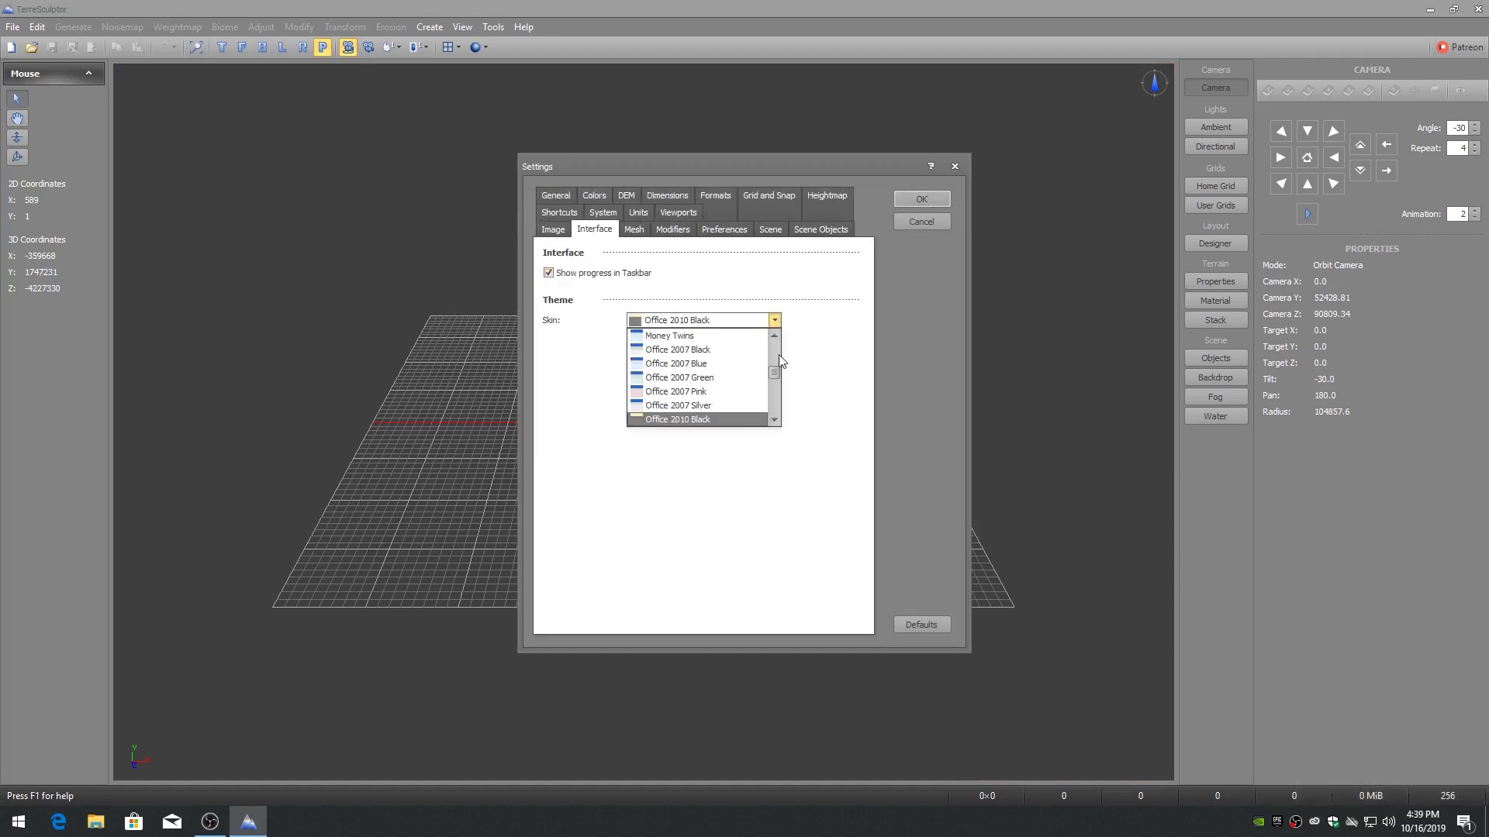
left_click_drag(775, 371, 772, 337)
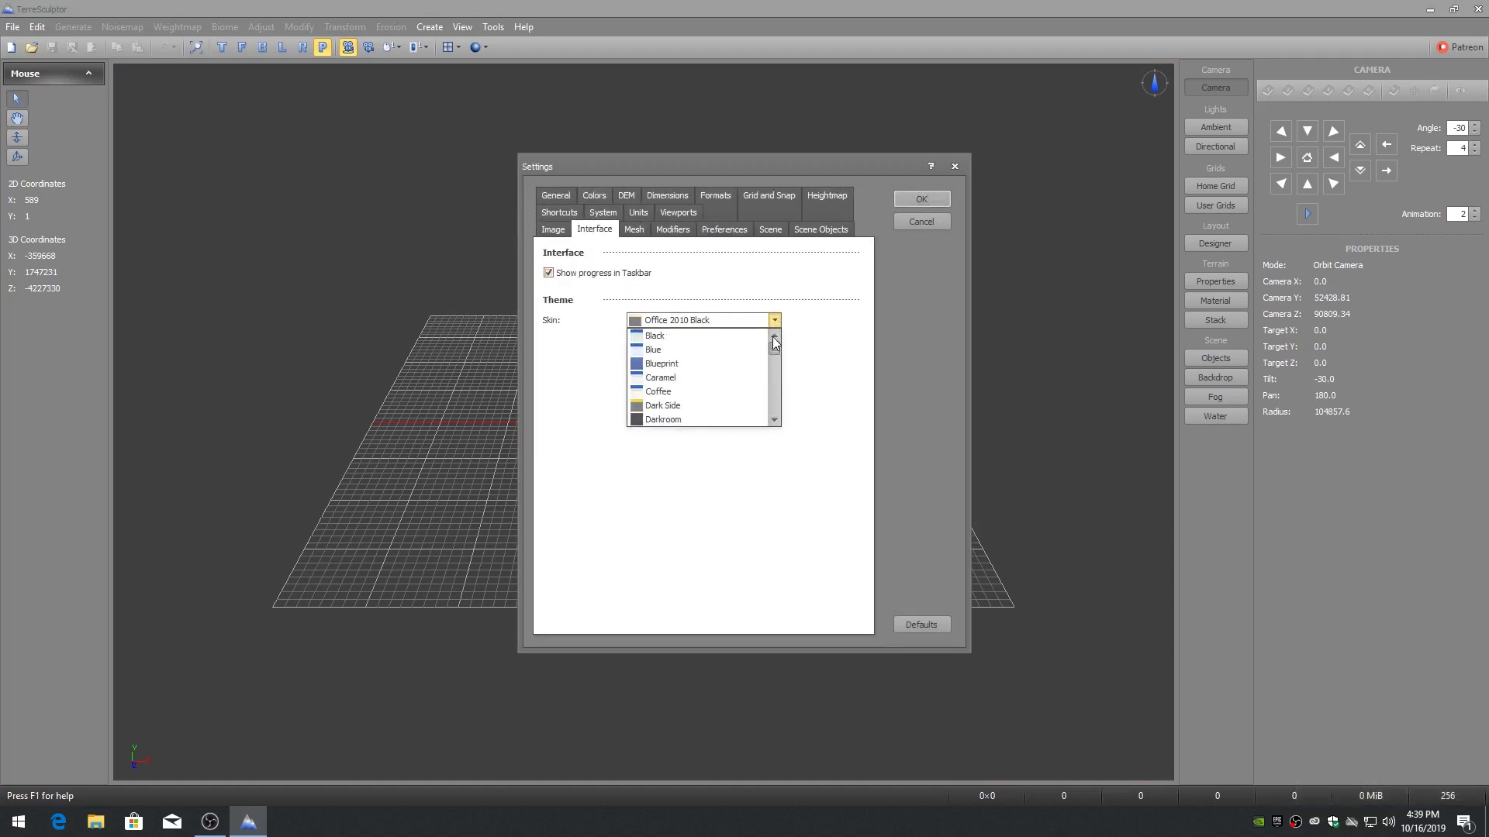
left_click(691, 335)
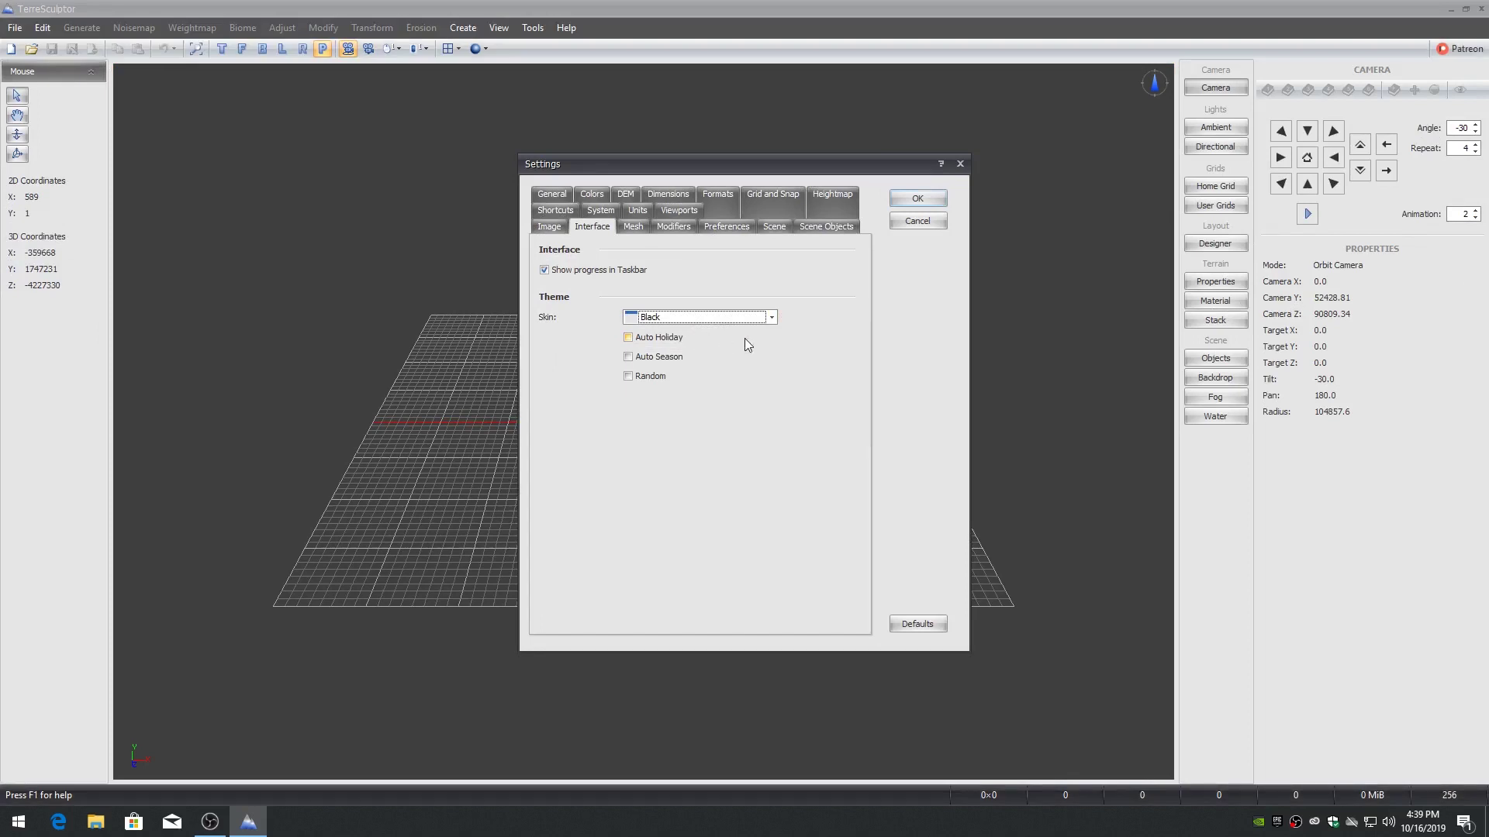
left_click(918, 201)
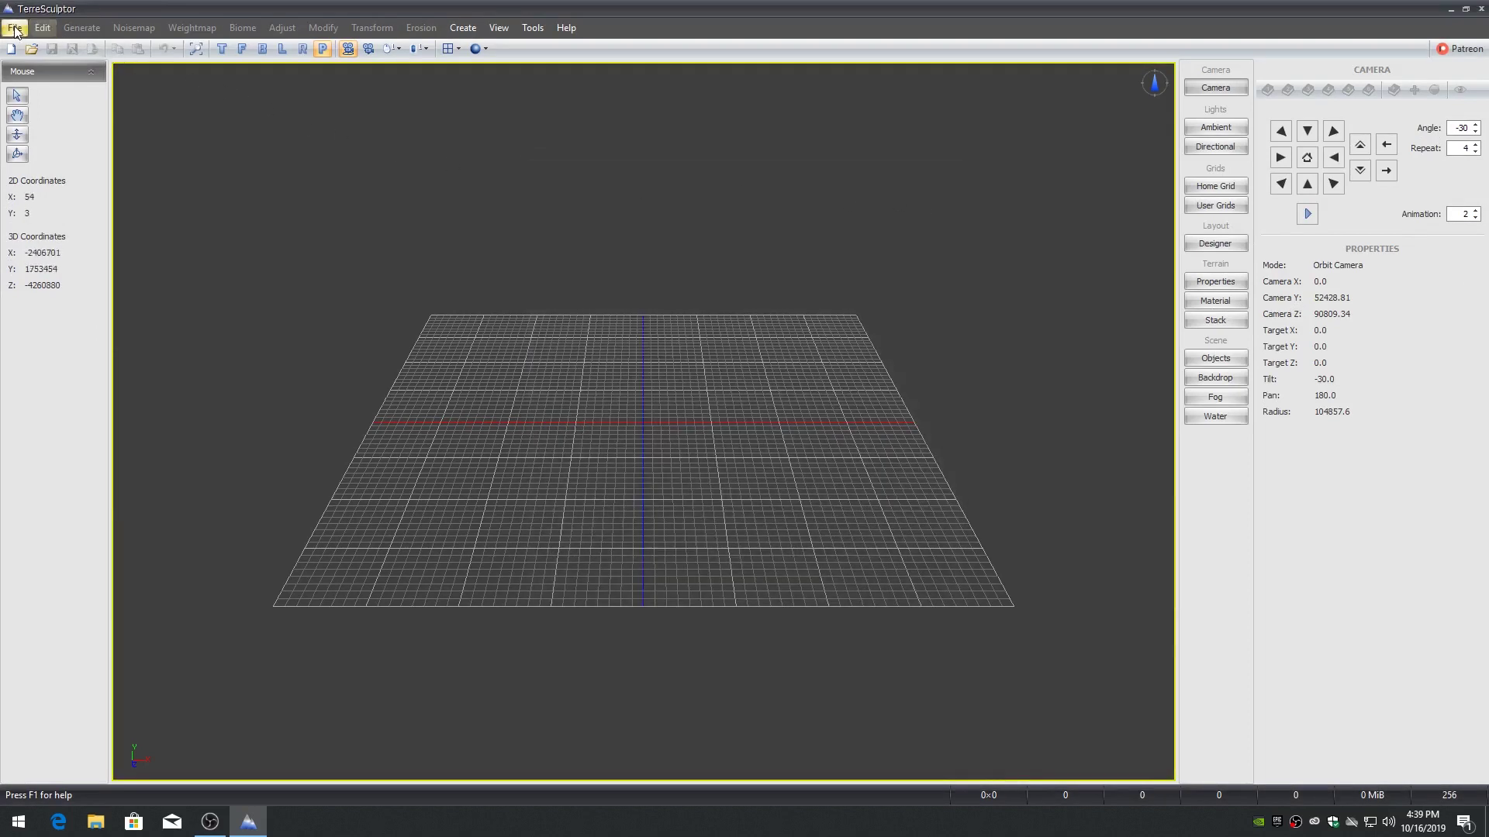